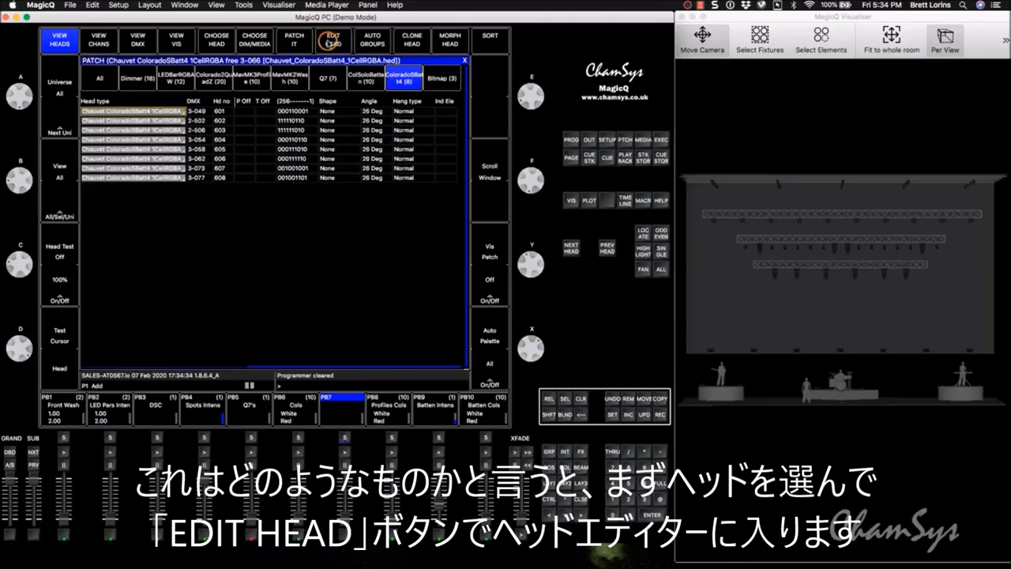
# - Inspect the ColoradoSBatt4 head's channels, and try to adjust the intensity of group G6 ColoradoSBatt4
pyautogui.click(332, 39)
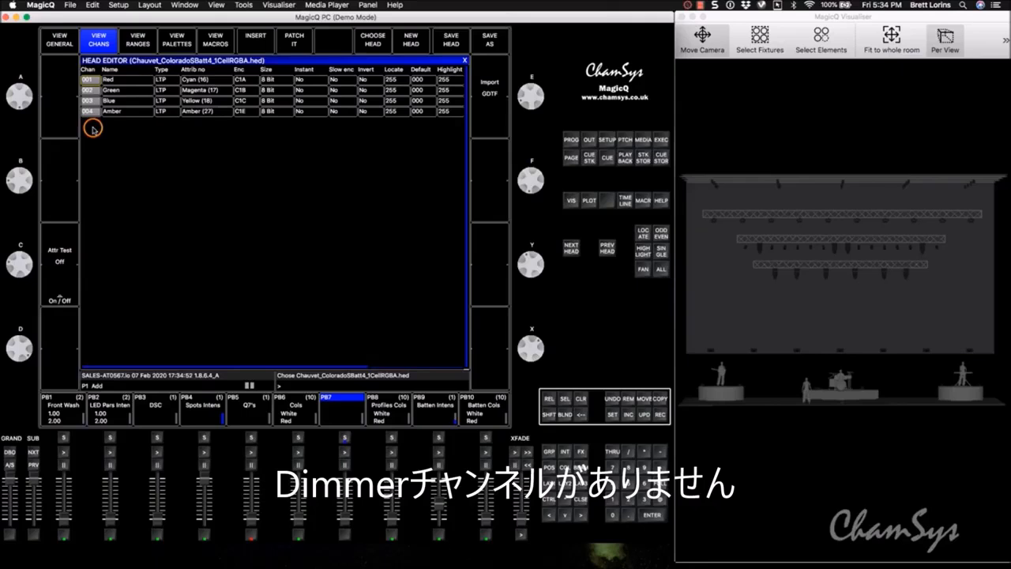
pyautogui.click(550, 487)
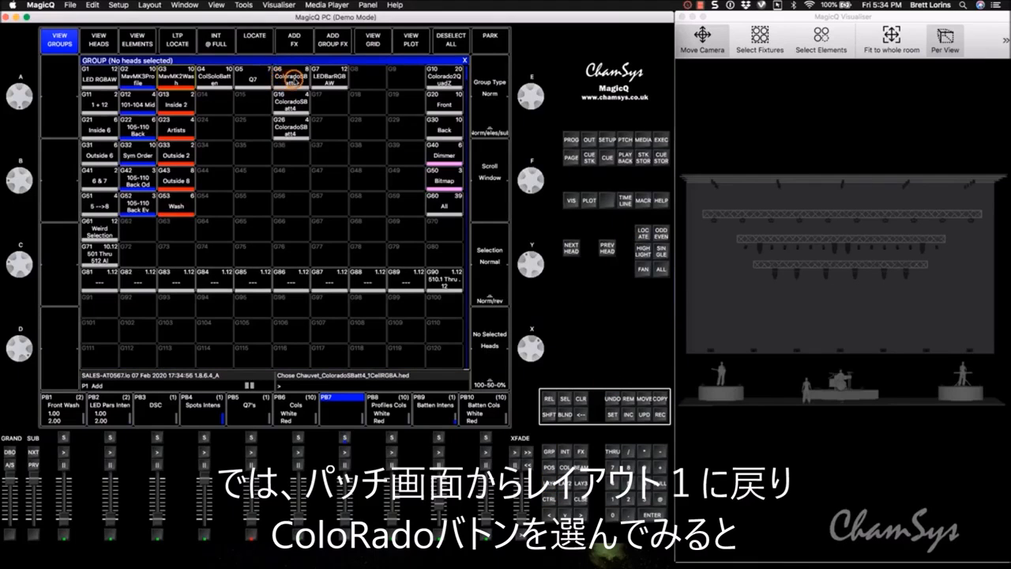
pyautogui.click(286, 79)
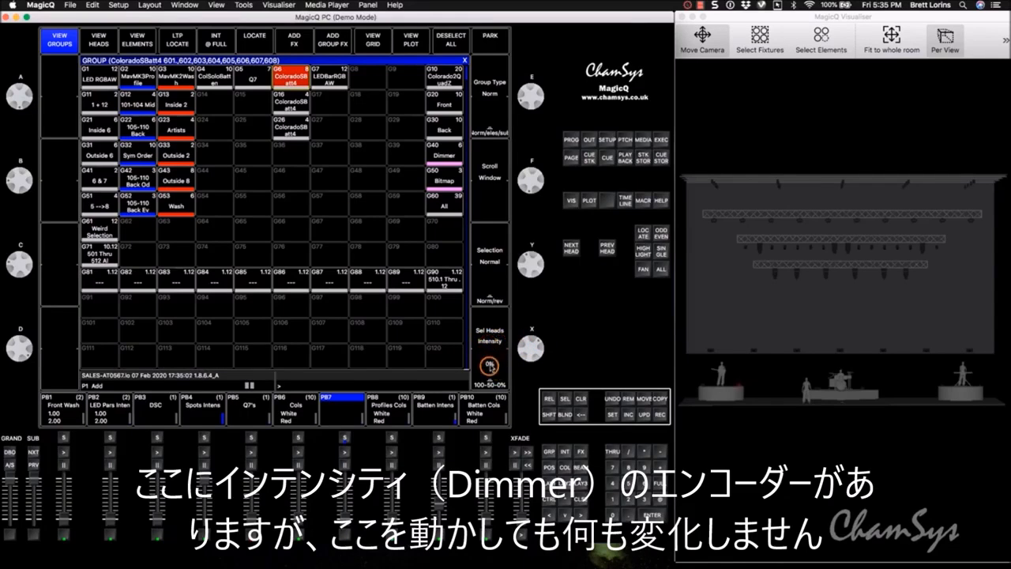
pyautogui.moveTo(542, 391); pyautogui.dragTo(535, 353)
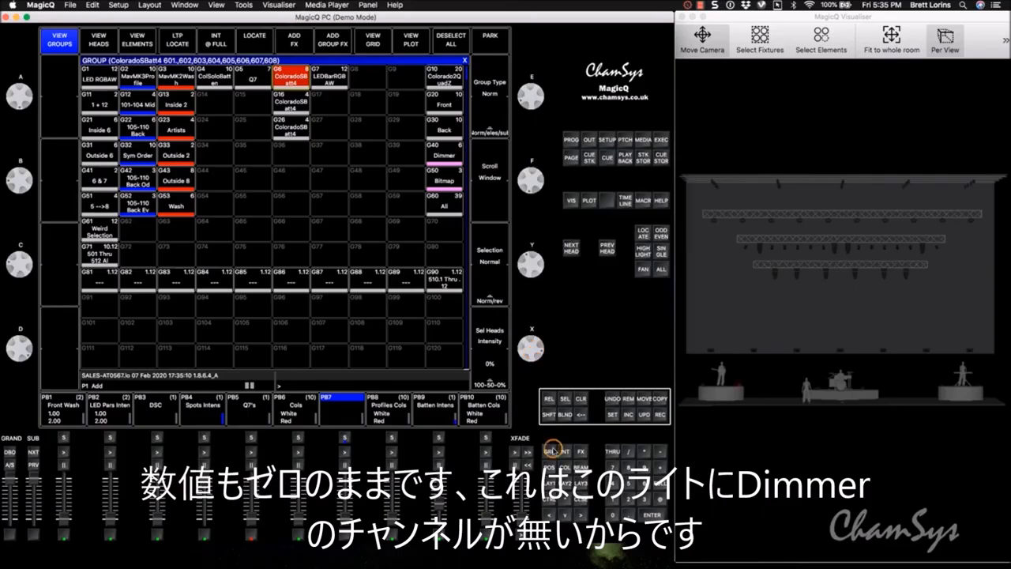
# - Mix magenta for the selected ColoradoSBatt4 heads by setting Red and Blue to 100%
pyautogui.click(563, 466)
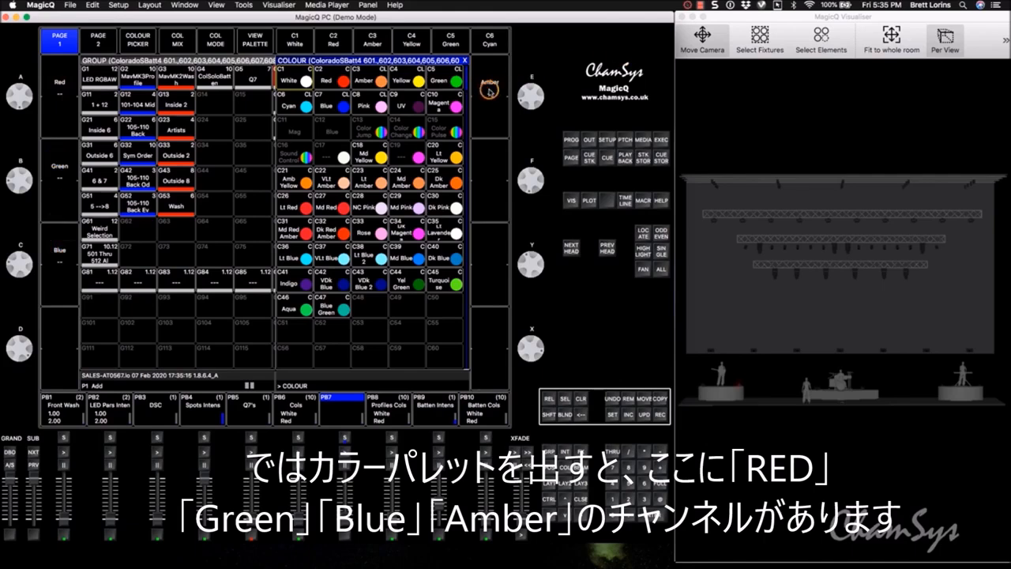
pyautogui.moveTo(26, 89); pyautogui.dragTo(30, 162)
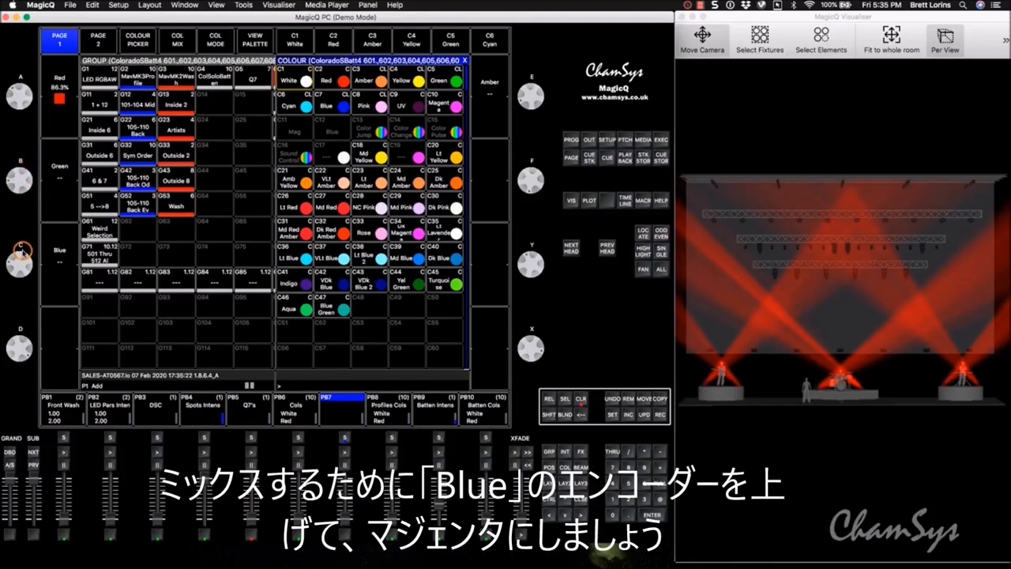
pyautogui.moveTo(24, 251); pyautogui.dragTo(30, 364)
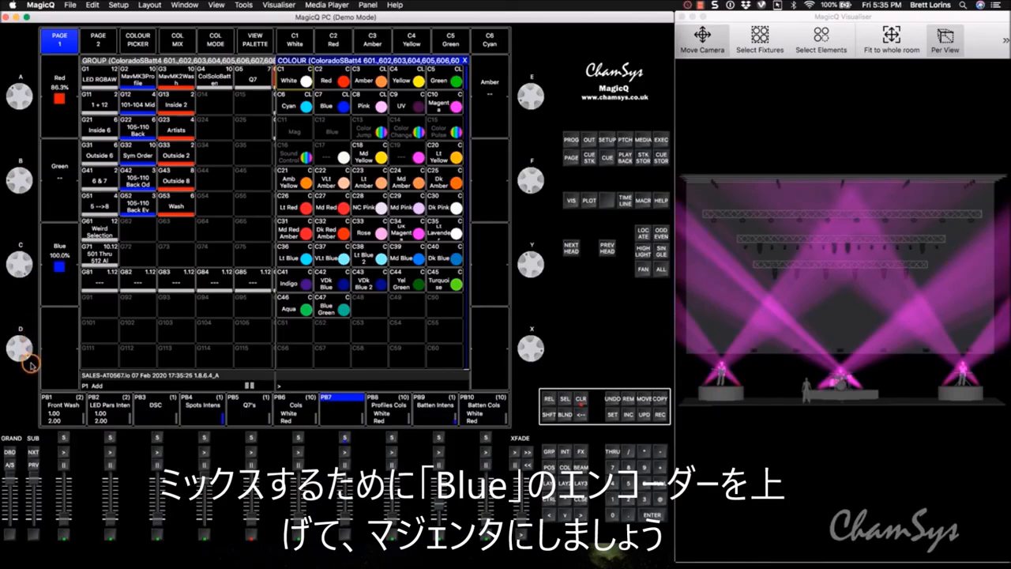
pyautogui.moveTo(29, 87); pyautogui.dragTo(25, 109)
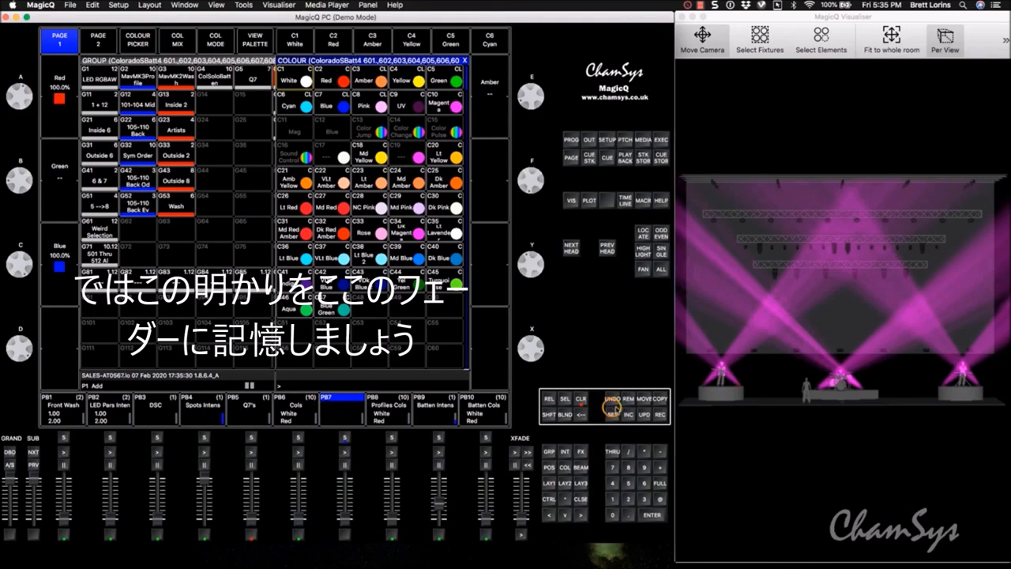
# - Record the magenta look to playback PB7 and clear the programmer
pyautogui.click(659, 414)
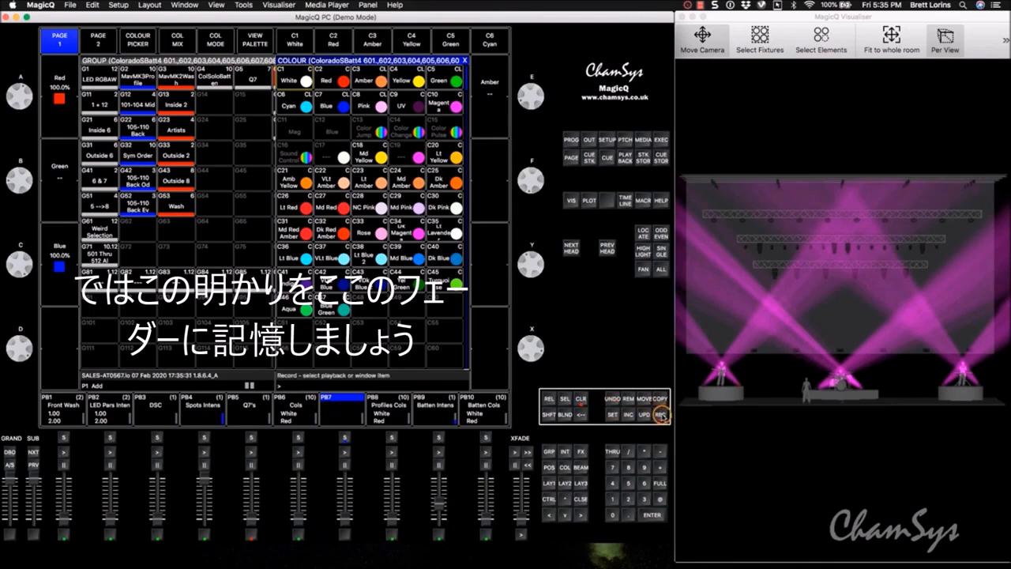
pyautogui.click(341, 417)
pyautogui.click(581, 399)
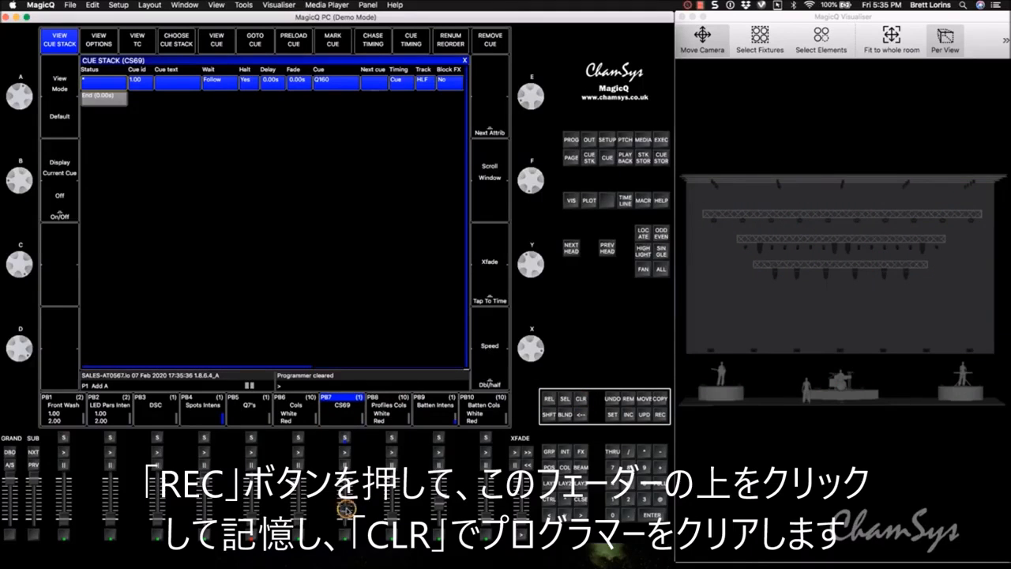
# - Set PB7's Fader Activates Stack and Fader Releases Stack options to Yes, and test the playback's fader down to zero
pyautogui.click(348, 419)
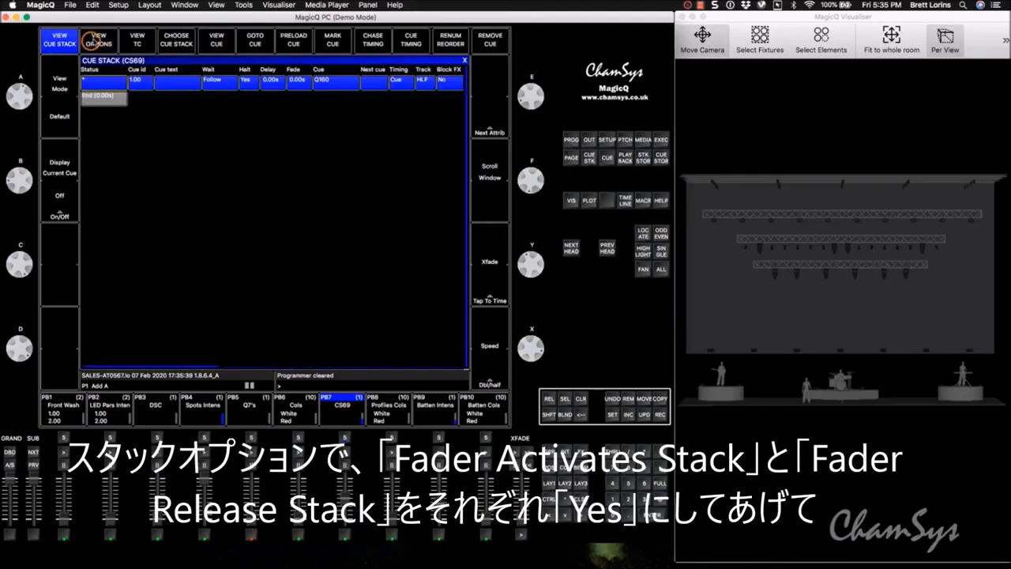
pyautogui.click(95, 43)
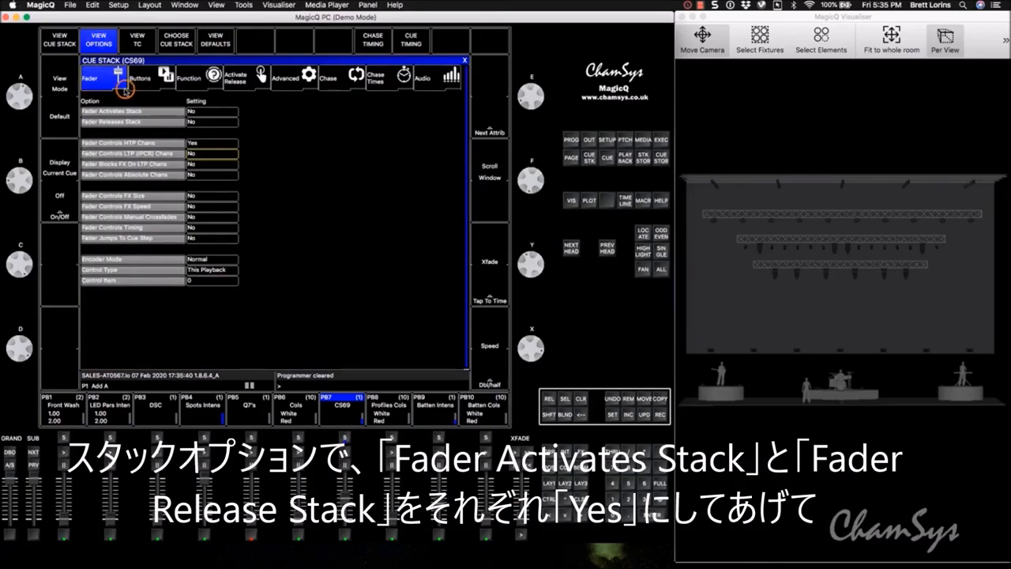
pyautogui.click(203, 114)
pyautogui.click(305, 175)
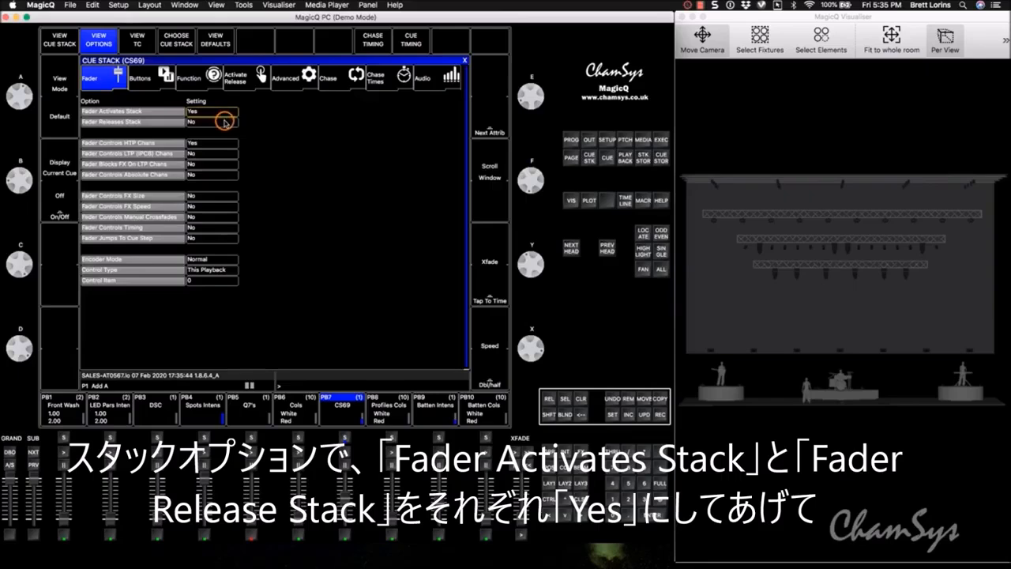
pyautogui.click(224, 122)
pyautogui.click(284, 167)
pyautogui.click(461, 62)
pyautogui.moveTo(346, 499); pyautogui.dragTo(345, 529)
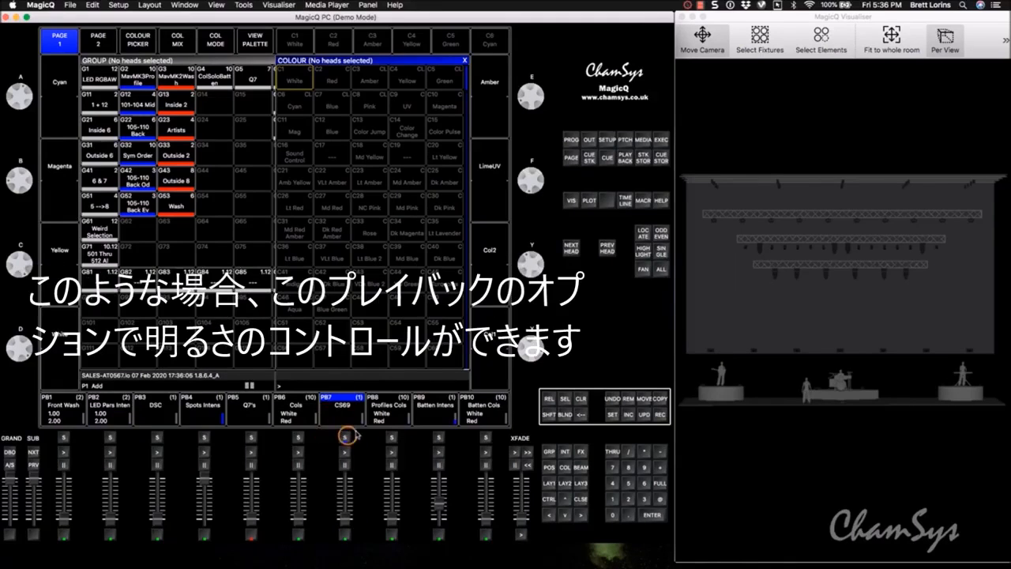
# - Set Fader Controls LTP (IPCB) Chans to Yes for PB7's cue stack and test dimming the lights with its fader
pyautogui.click(333, 414)
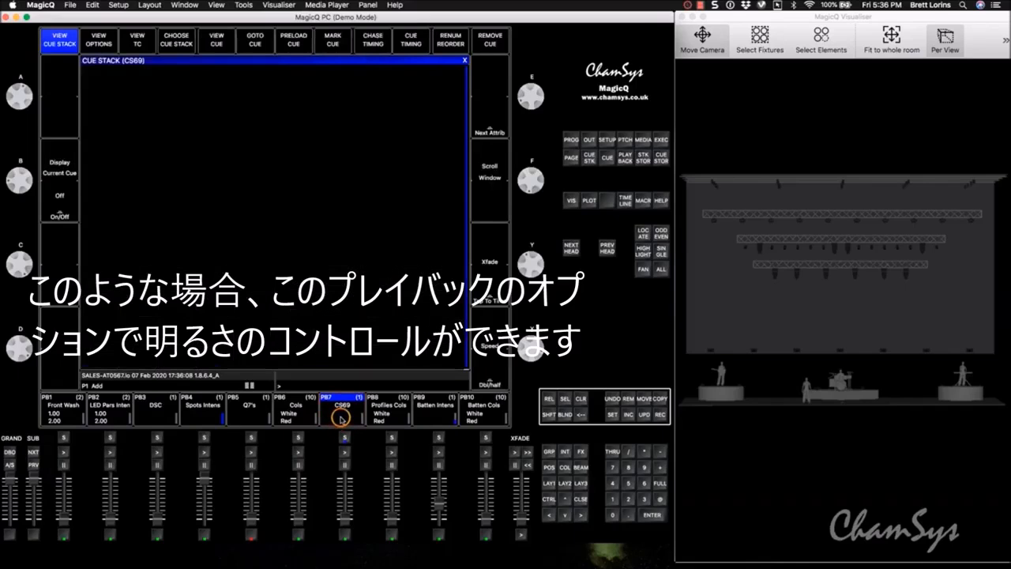
pyautogui.click(98, 45)
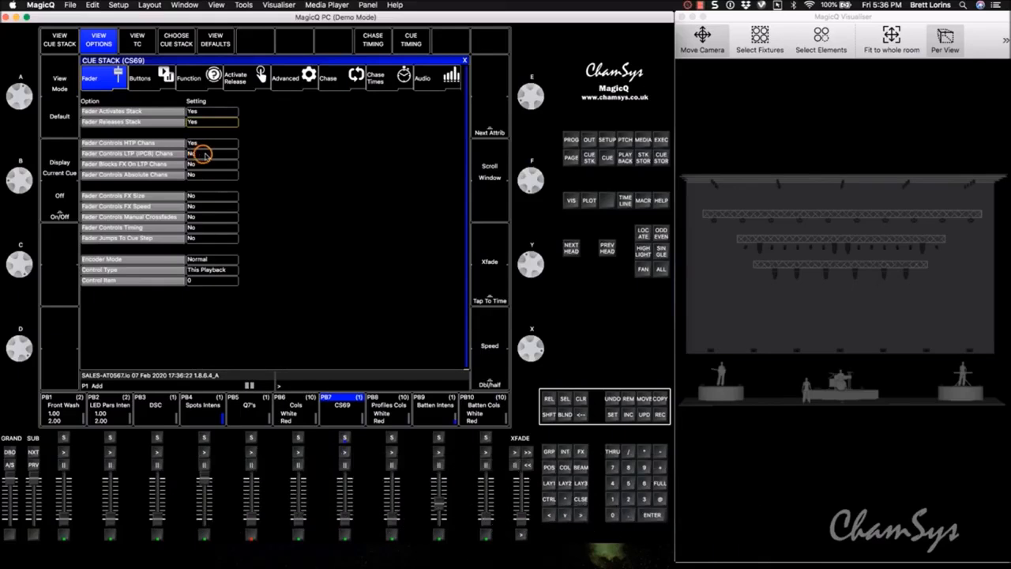
pyautogui.click(199, 155)
pyautogui.click(301, 173)
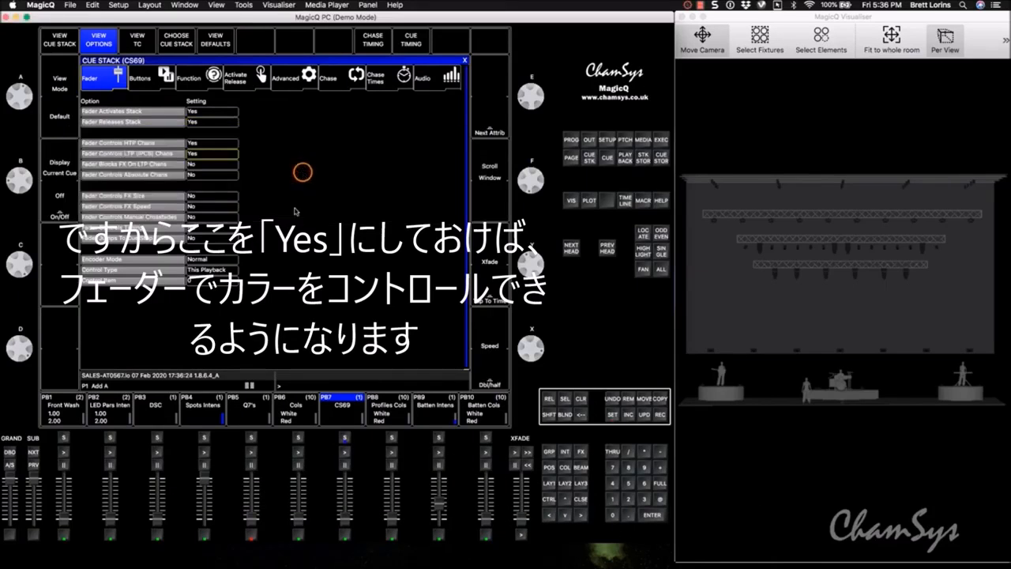
pyautogui.moveTo(345, 519)
pyautogui.mouseDown()
pyautogui.moveTo(345, 493)
pyautogui.moveTo(345, 505)
pyautogui.mouseUp()
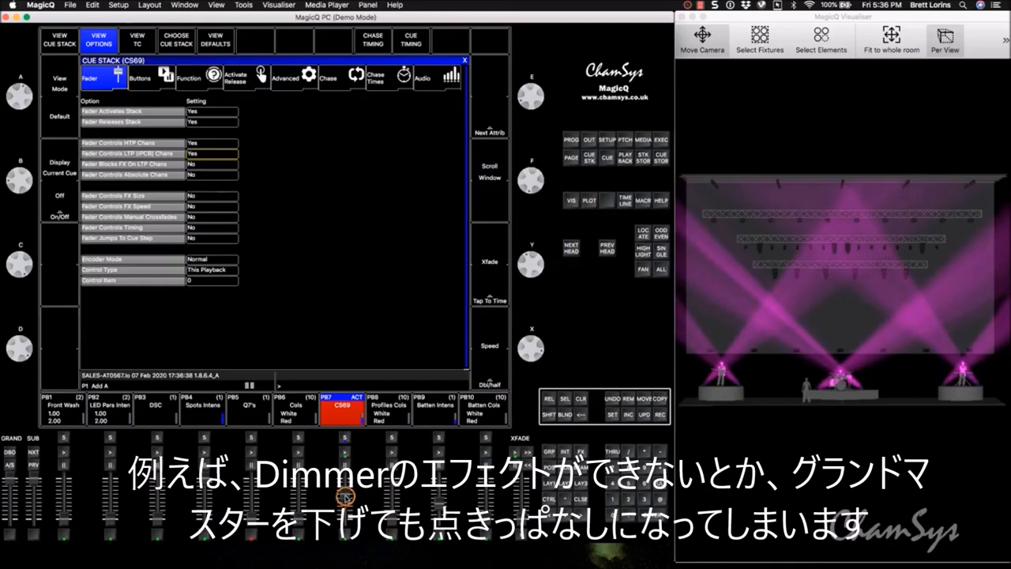
pyautogui.moveTo(345, 503); pyautogui.dragTo(344, 512)
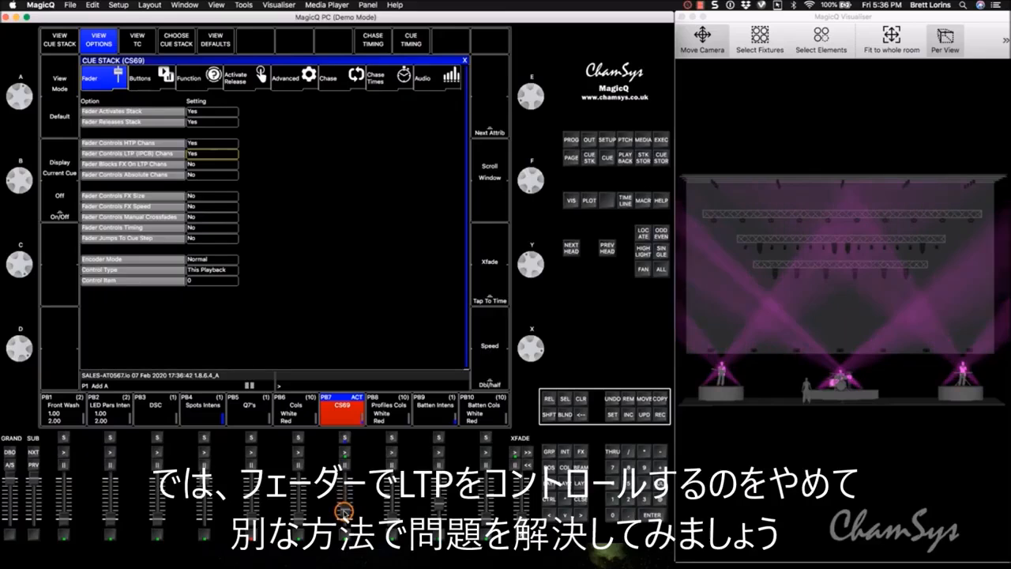
# - Set Fader Controls LTP (IPCB) Chans to No for PB7's cue stack and lower its fader to zero
pyautogui.click(210, 155)
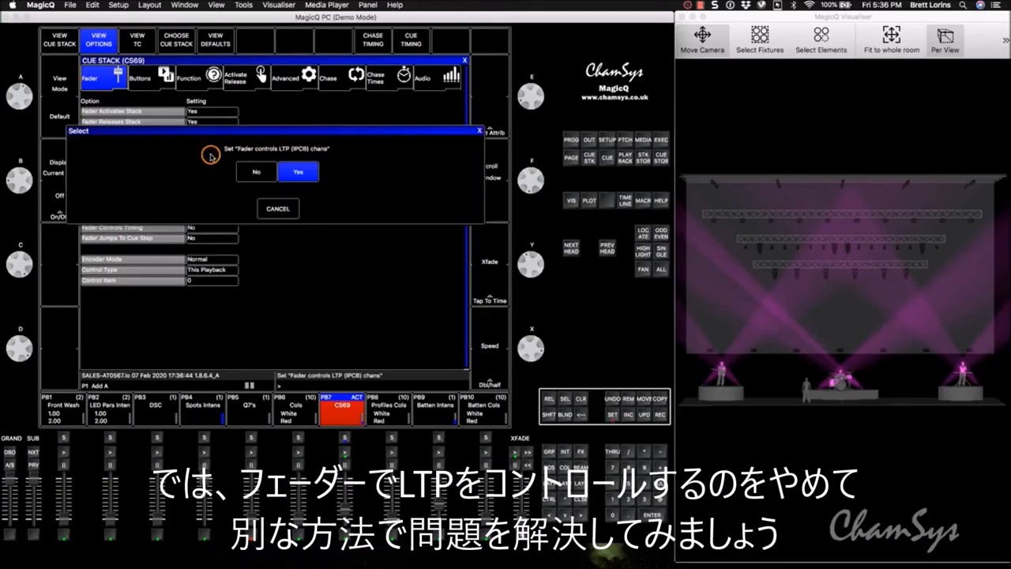
pyautogui.click(250, 173)
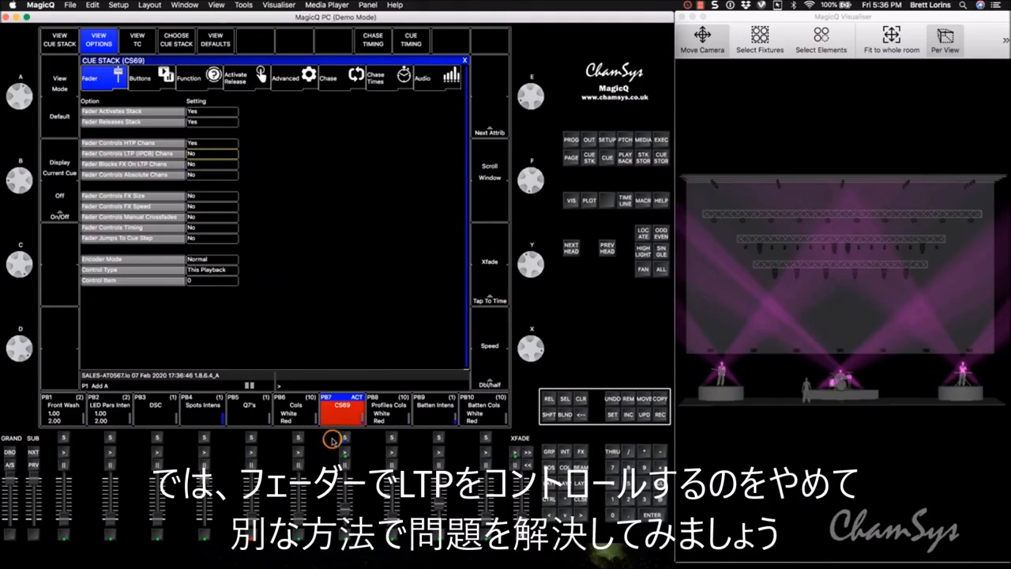
pyautogui.moveTo(345, 510); pyautogui.dragTo(345, 544)
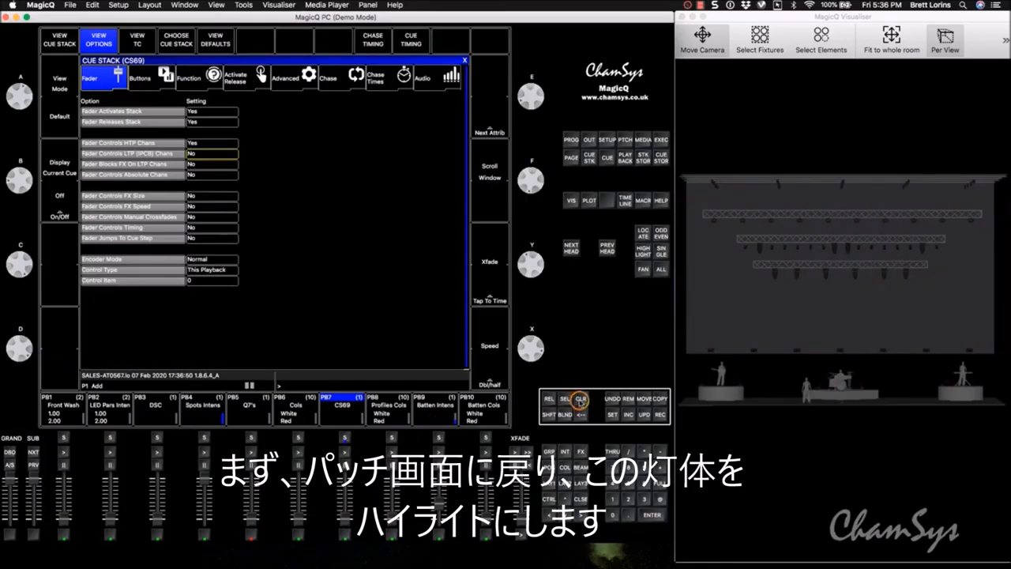
# - Select all eight Chauvet ColoradoSBatt4 heads, 601 to 608, in the patch
pyautogui.click(625, 140)
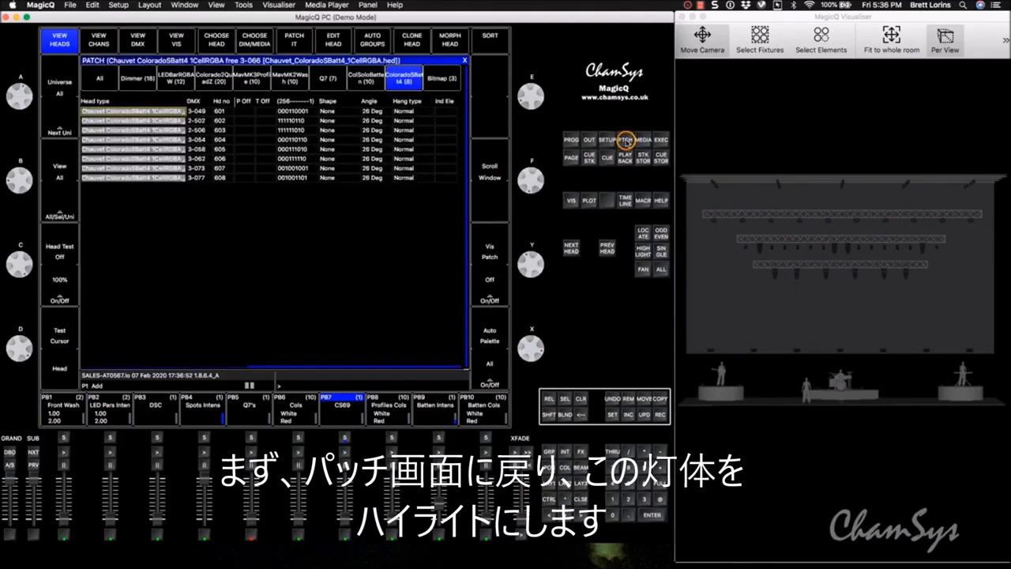
pyautogui.moveTo(137, 111); pyautogui.dragTo(137, 179)
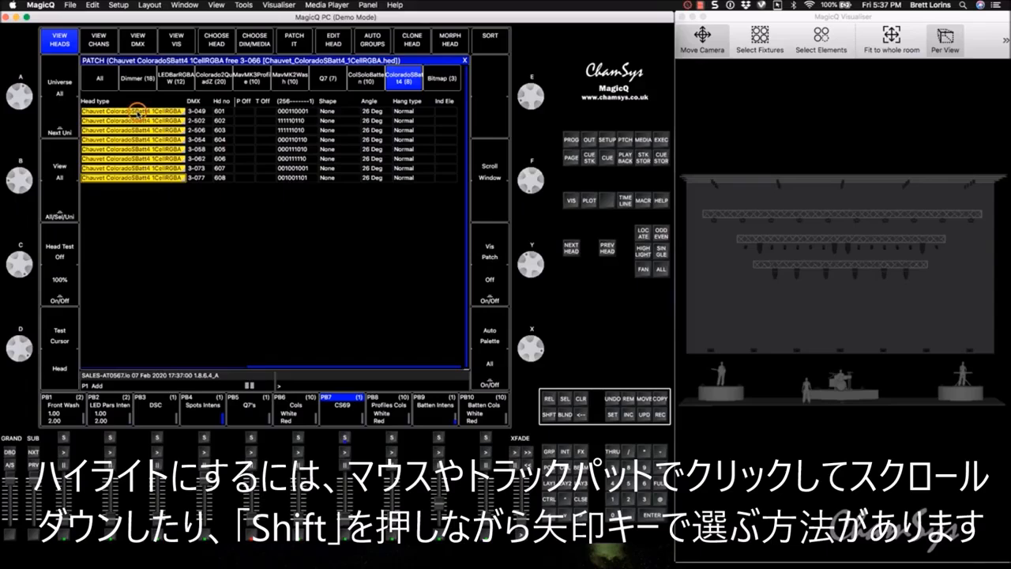
pyautogui.moveTo(136, 111); pyautogui.dragTo(135, 181)
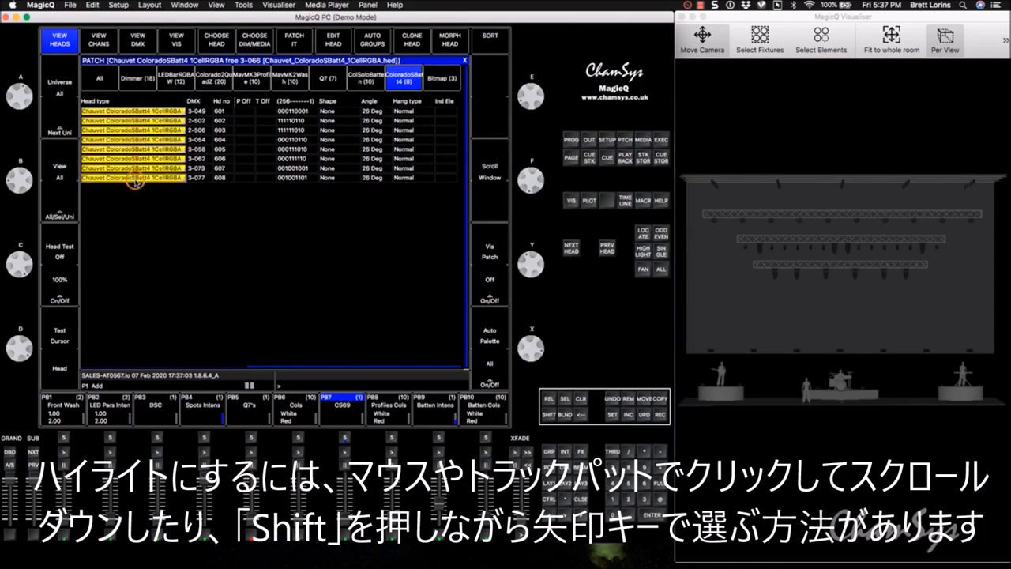
pyautogui.click(143, 110)
pyautogui.moveTo(143, 110); pyautogui.dragTo(164, 126)
pyautogui.hotkey('shift', 'Down')
pyautogui.hotkey('shift', 'Down')
pyautogui.hotkey('shift', 'Down')
pyautogui.hotkey('shift', 'Down')
pyautogui.hotkey('shift', 'Down')
pyautogui.hotkey('shift', 'Down')
pyautogui.hotkey('shift', 'Down')
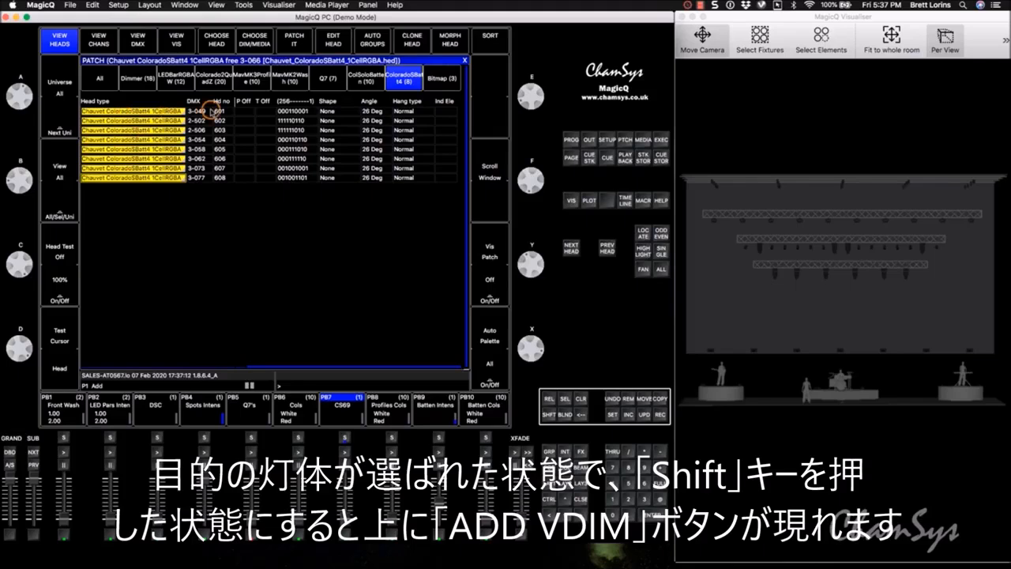
# - Add virtual dimmers to the selected ColoradoSBatt4 heads
pyautogui.press('shift')
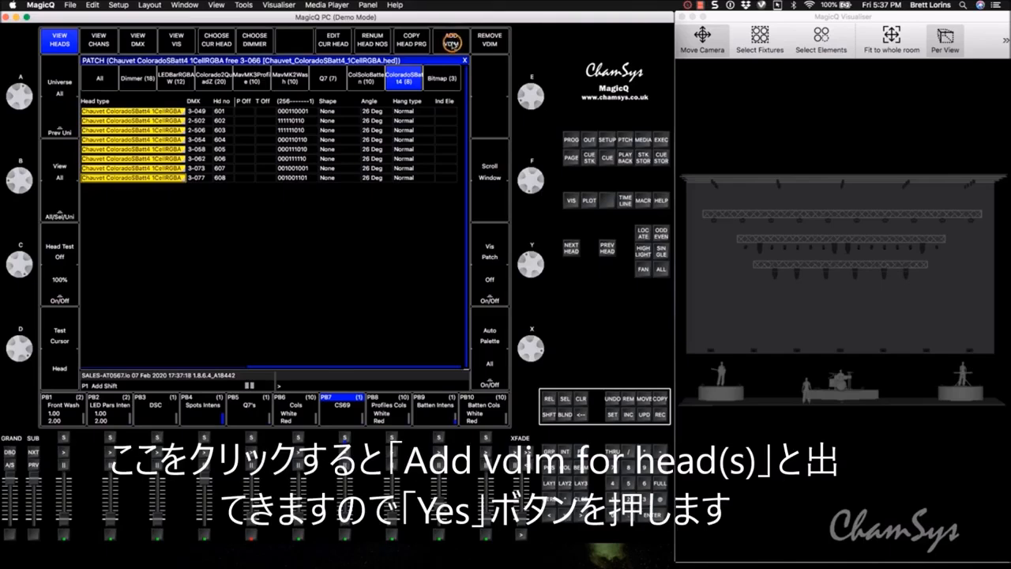
pyautogui.click(451, 42)
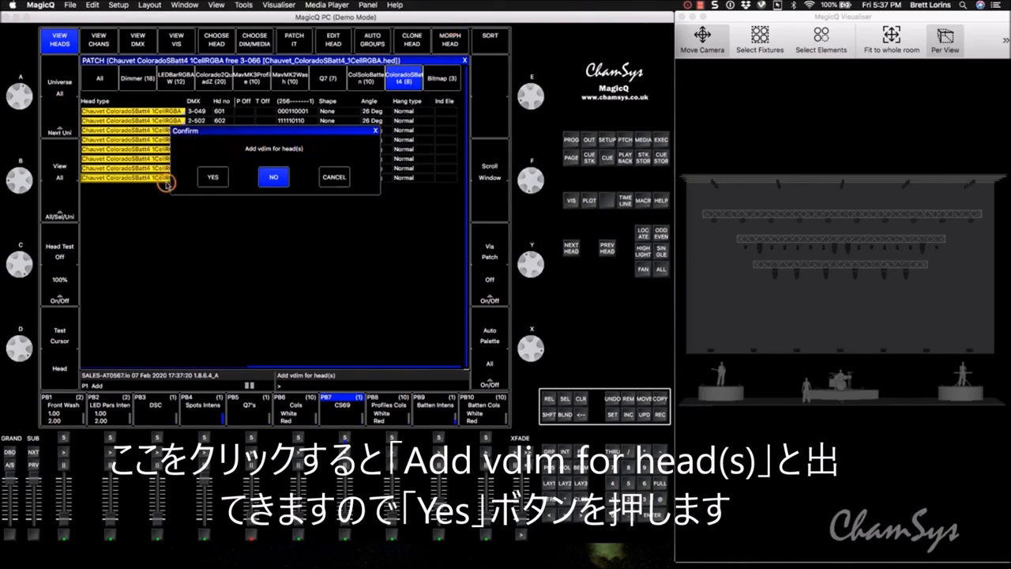
pyautogui.click(213, 180)
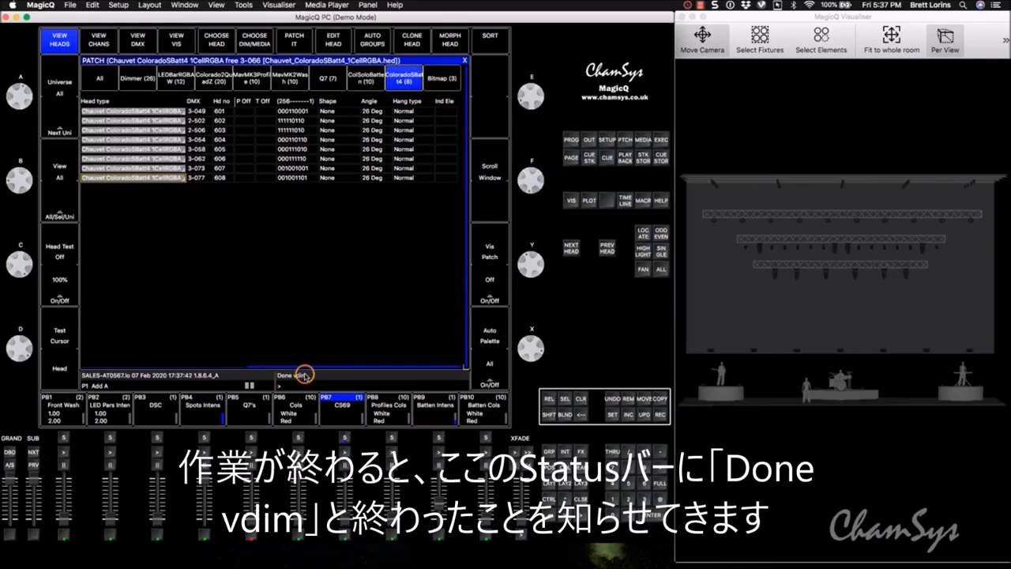
# - List all patched heads and examine the virtual dimmer entries from the first head to the last
pyautogui.click(104, 79)
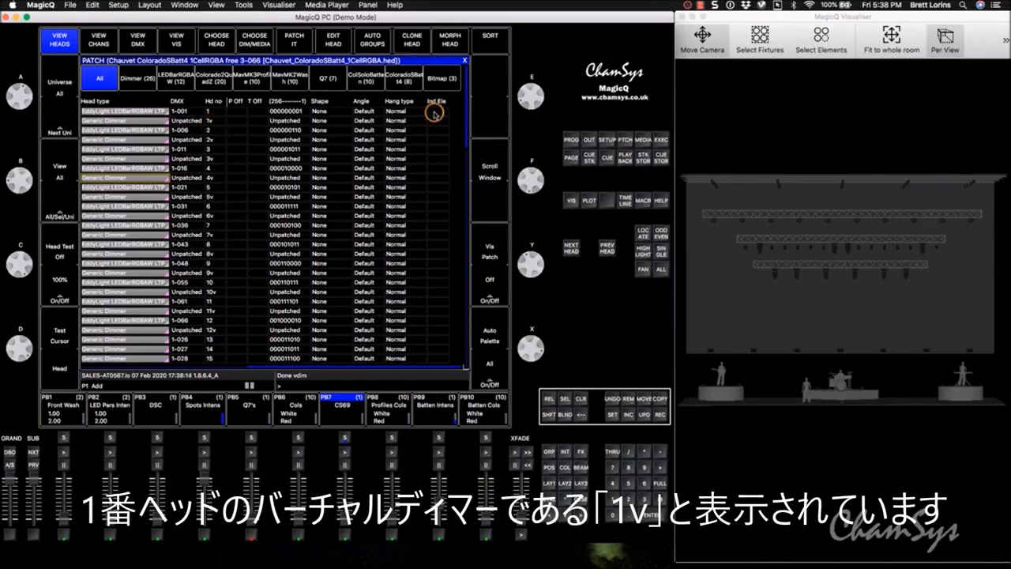
pyautogui.moveTo(467, 112); pyautogui.dragTo(469, 385)
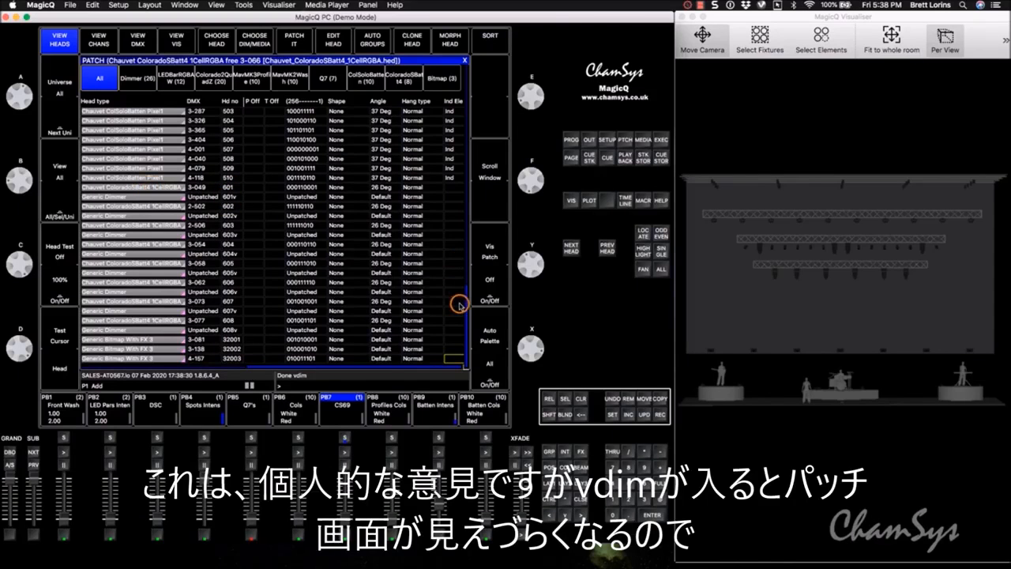
pyautogui.moveTo(468, 315); pyautogui.dragTo(465, 58)
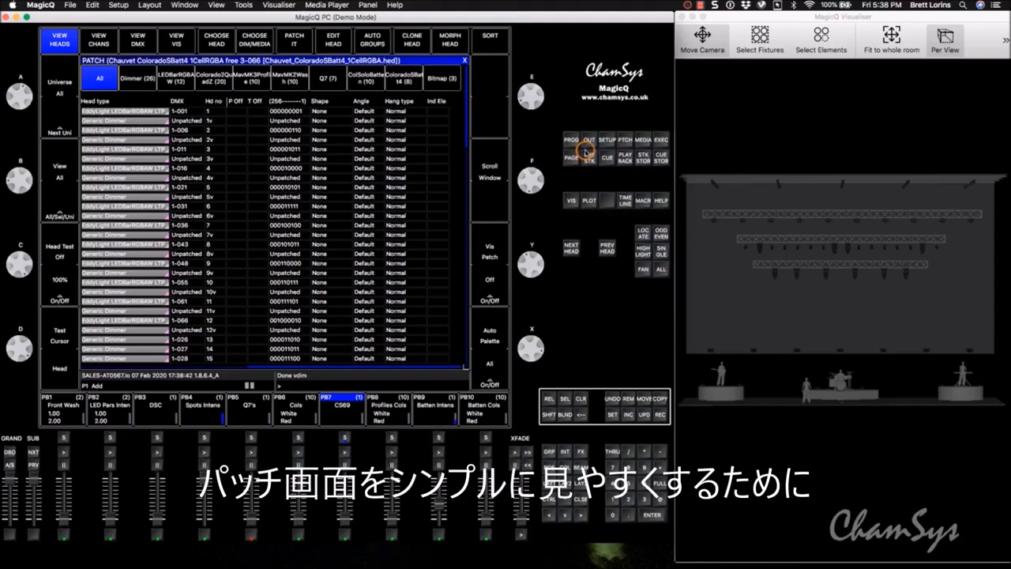
# - Set Hide Vdims to Yes in the Cue Storage settings
pyautogui.click(608, 140)
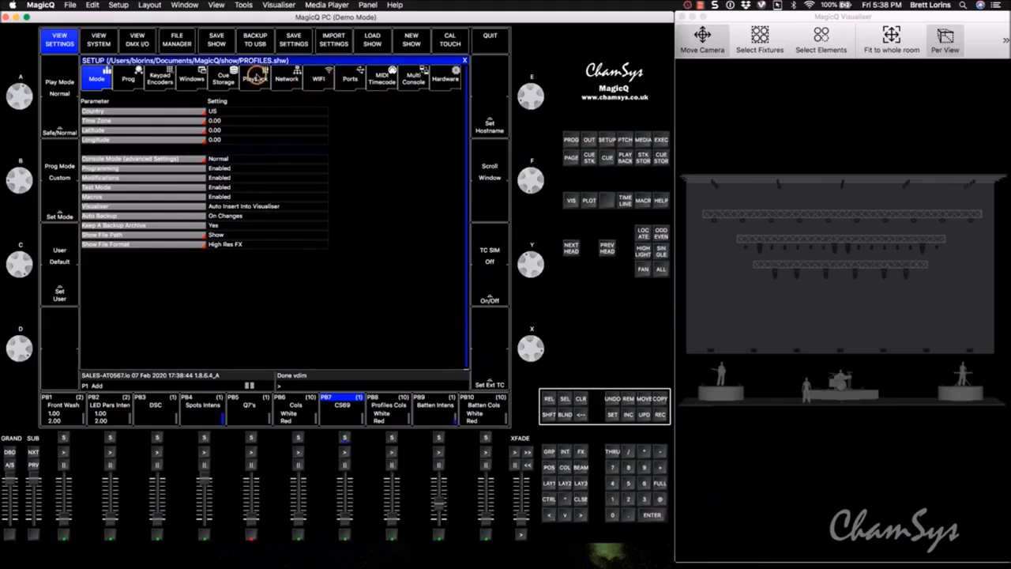
pyautogui.click(253, 79)
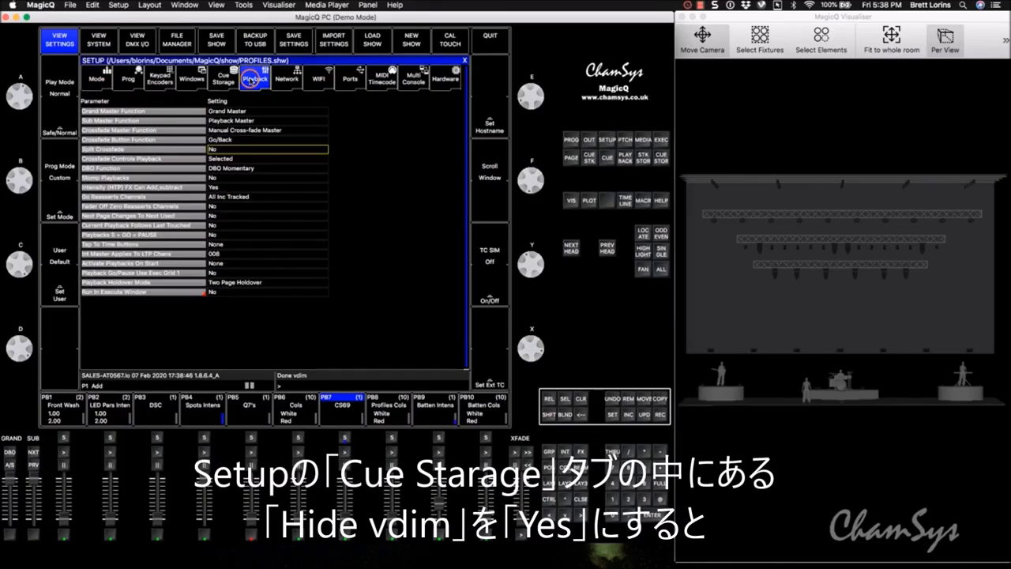
pyautogui.click(224, 82)
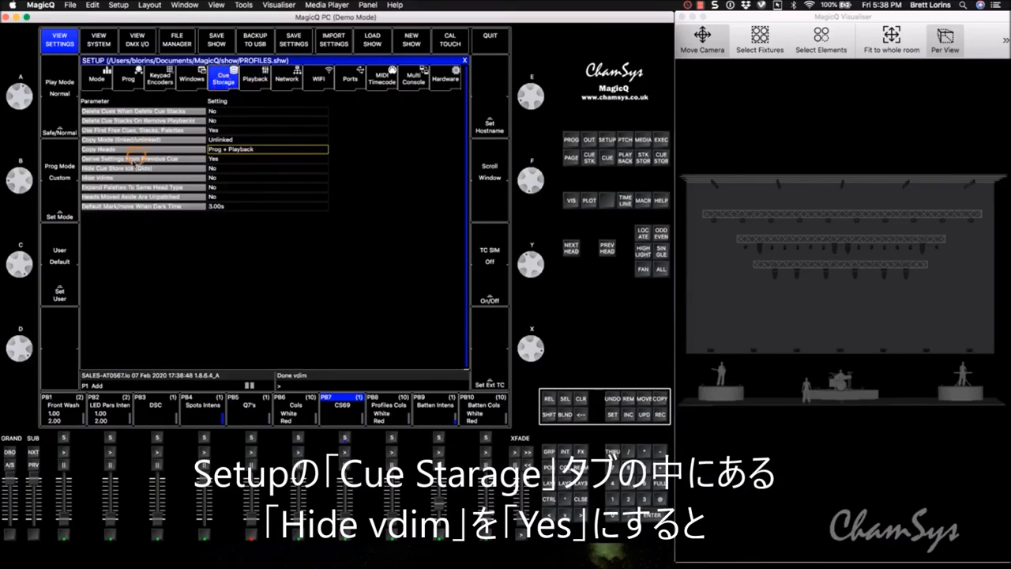
pyautogui.click(226, 178)
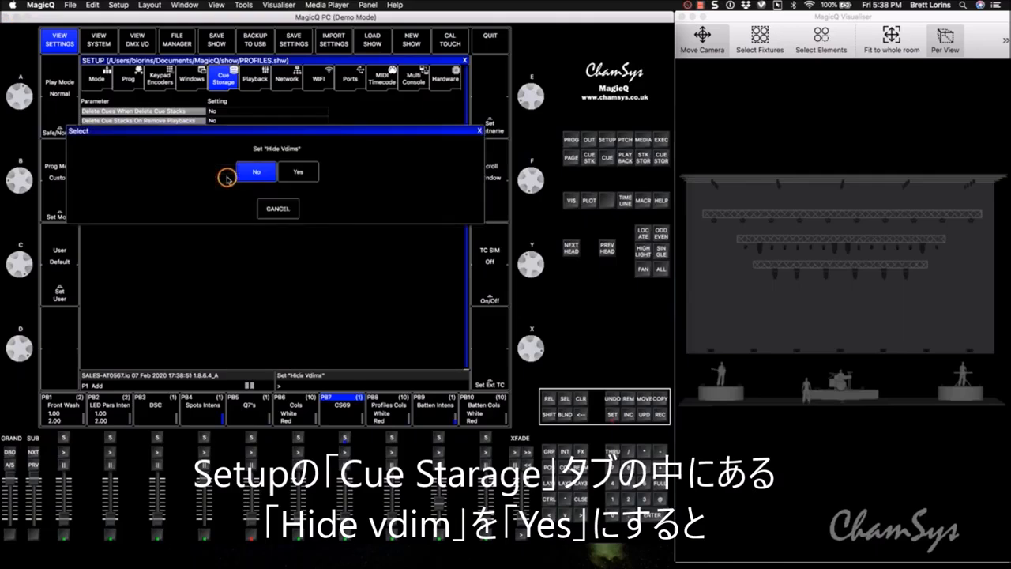
pyautogui.click(299, 173)
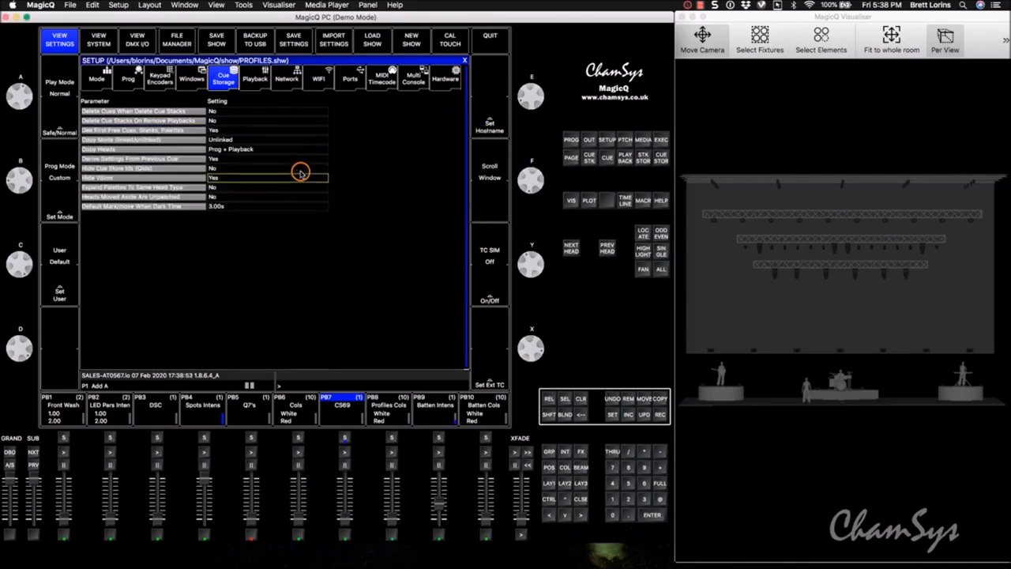
# - Examine how the virtual dimmers are listed in the head patch, from the first head to the last and back
pyautogui.click(624, 142)
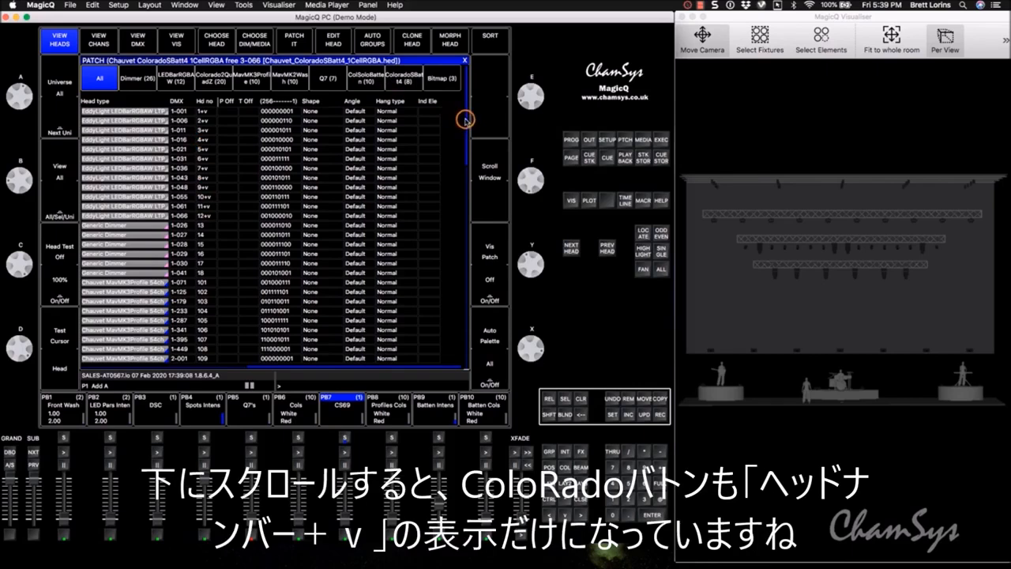
pyautogui.moveTo(466, 120); pyautogui.dragTo(460, 369)
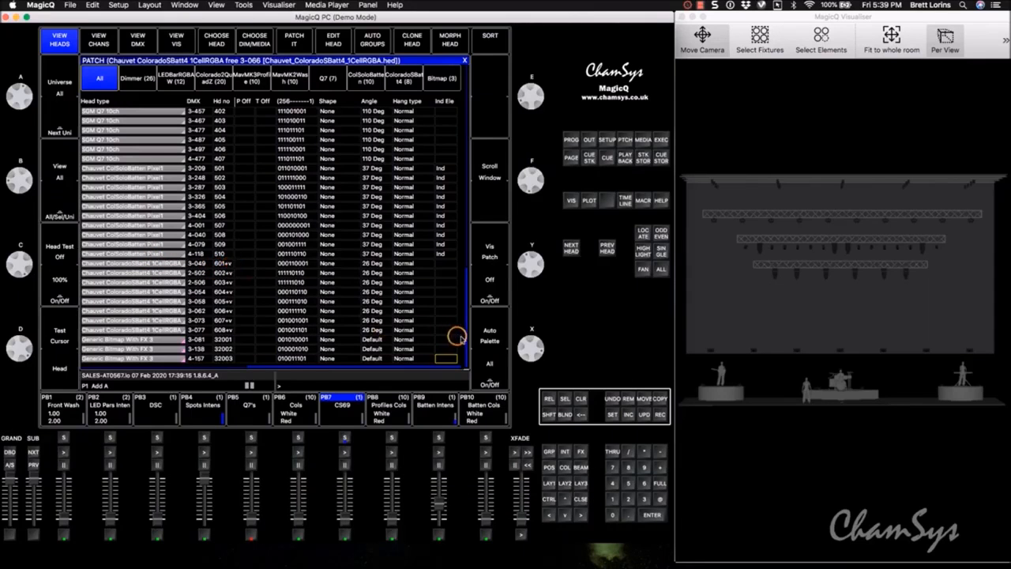
pyautogui.click(467, 183)
pyautogui.moveTo(468, 183); pyautogui.dragTo(465, 44)
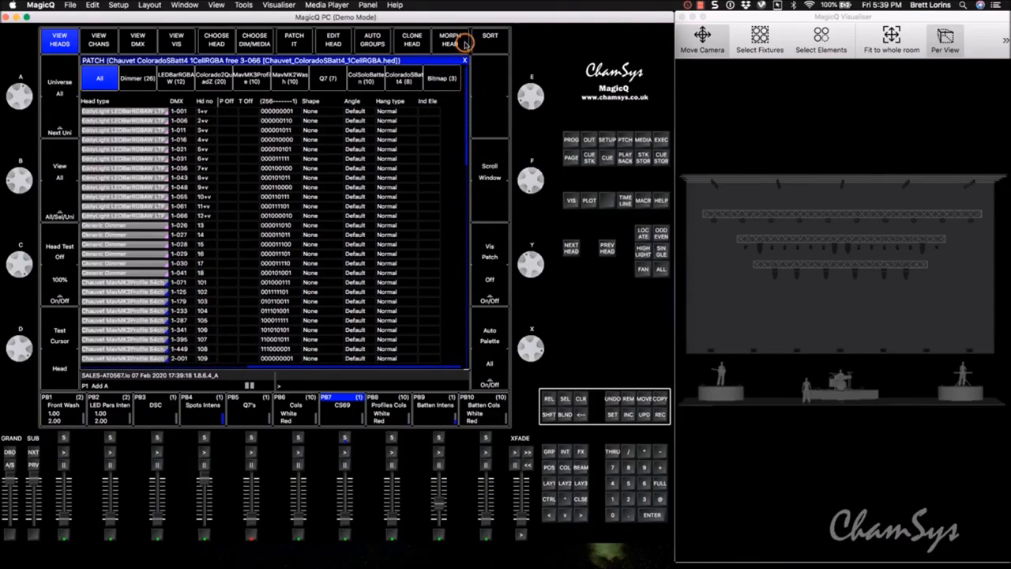
# - Select the eight-head ColoradoSBatt4 group G6 and raise its intensity to 100%
pyautogui.click(546, 483)
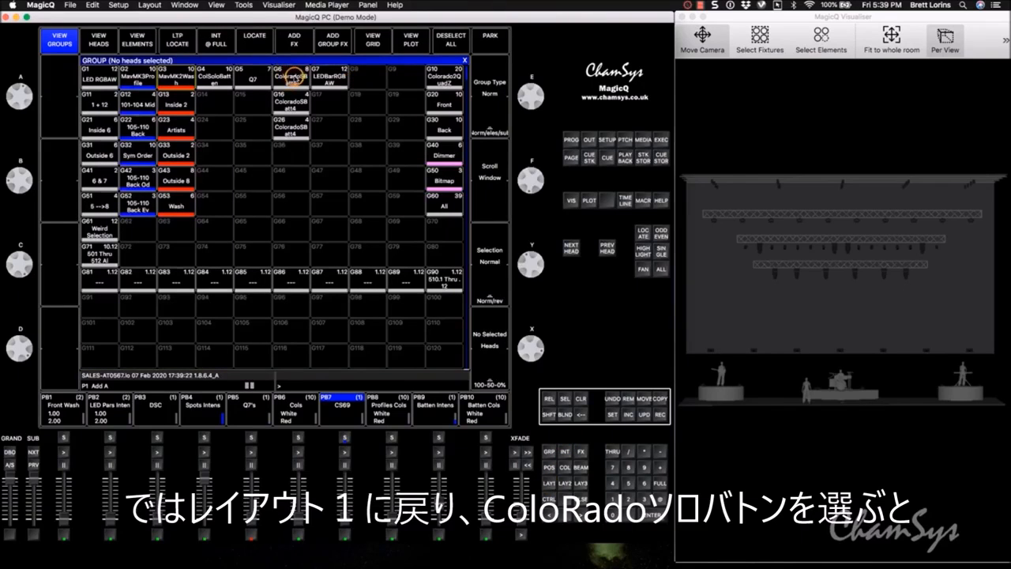
pyautogui.click(293, 77)
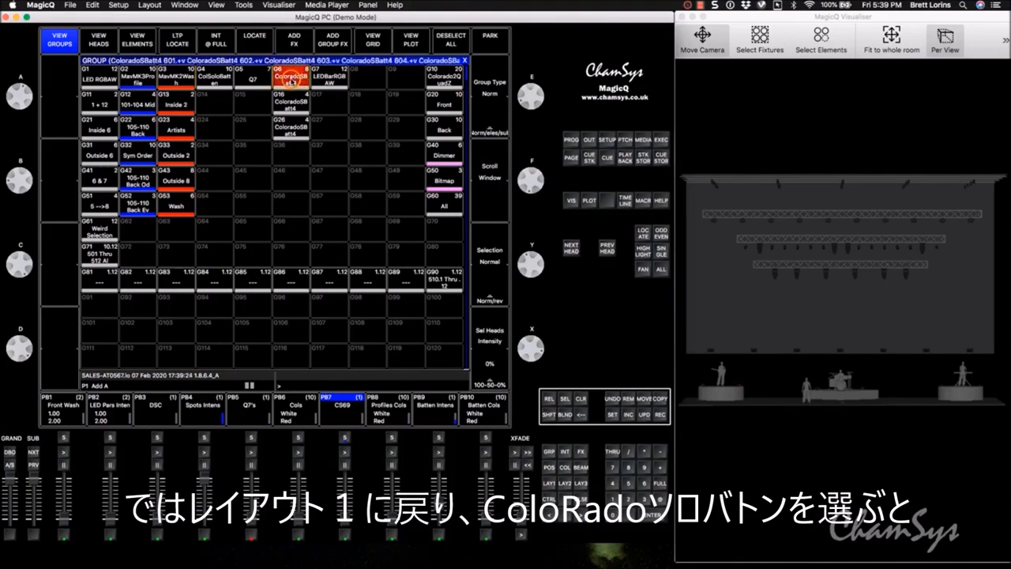
pyautogui.moveTo(537, 344); pyautogui.dragTo(534, 474)
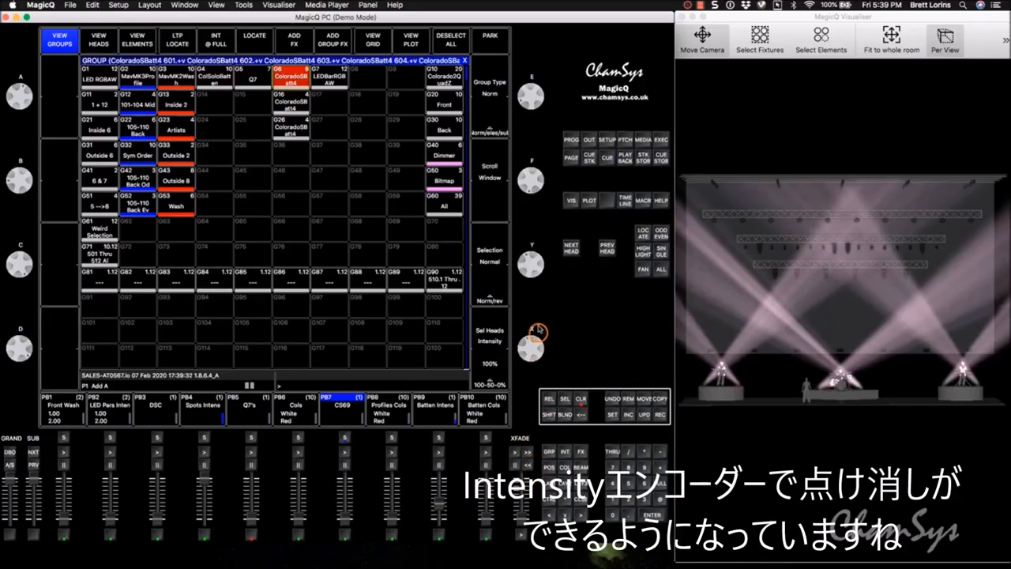
pyautogui.moveTo(537, 356)
pyautogui.mouseDown()
pyautogui.moveTo(539, 309)
pyautogui.moveTo(537, 356)
pyautogui.mouseUp()
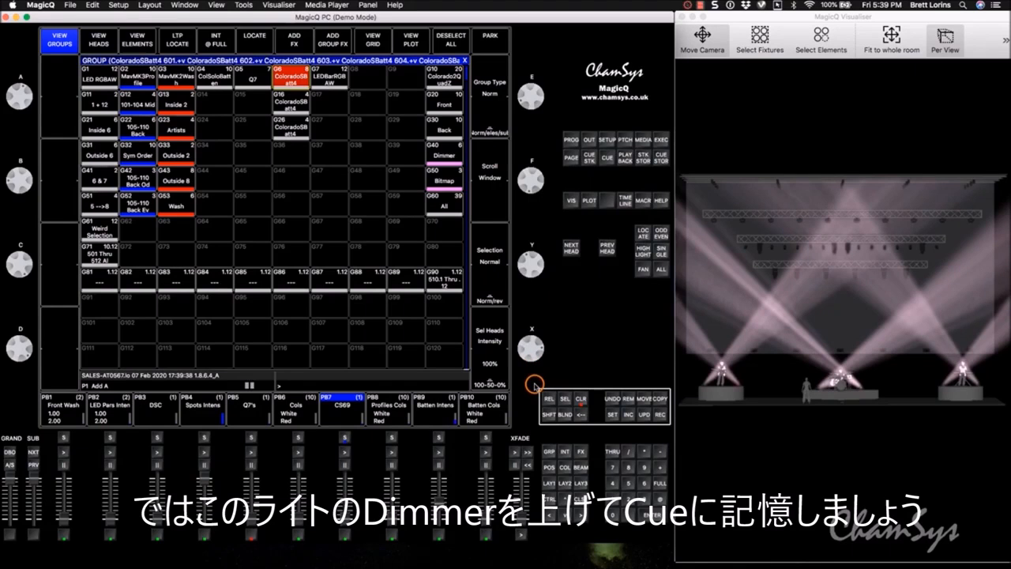
# - Remove the existing cue stack from playback PB7
pyautogui.click(630, 398)
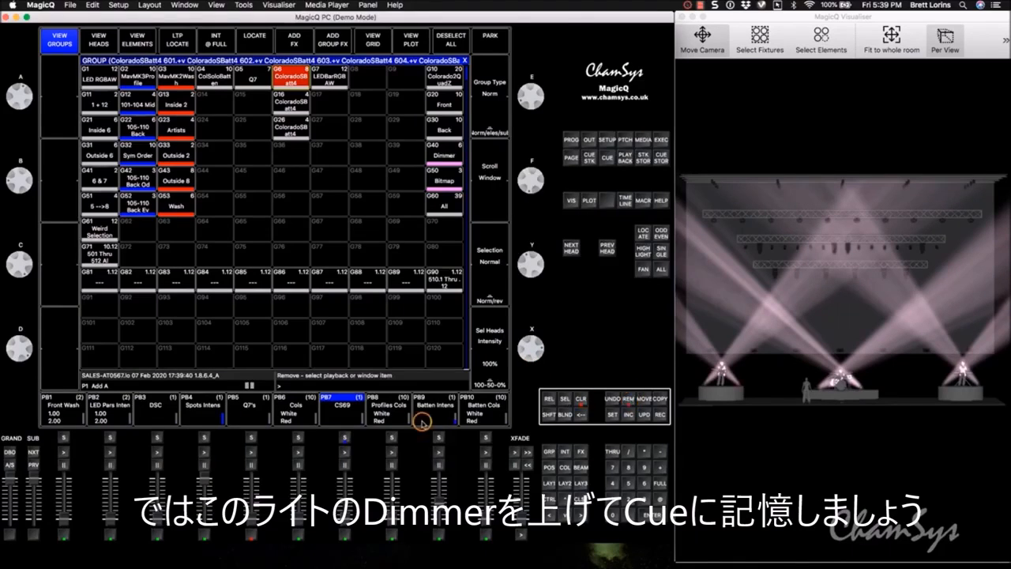
pyautogui.click(342, 413)
pyautogui.click(213, 179)
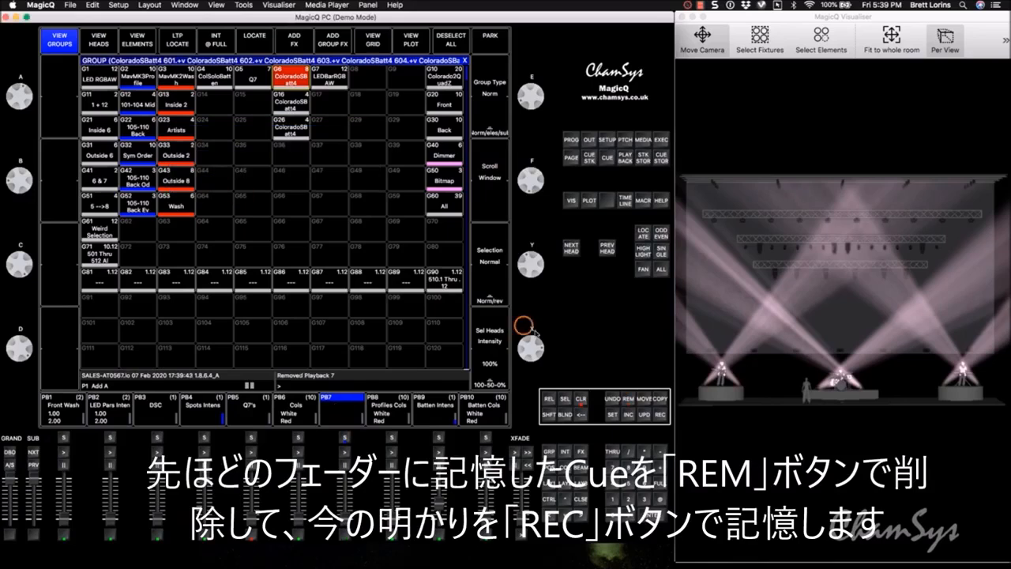
# - Record the current ColoradoSBatt4 look onto playback PB7 and clear the programmer
pyautogui.click(660, 414)
pyautogui.click(356, 415)
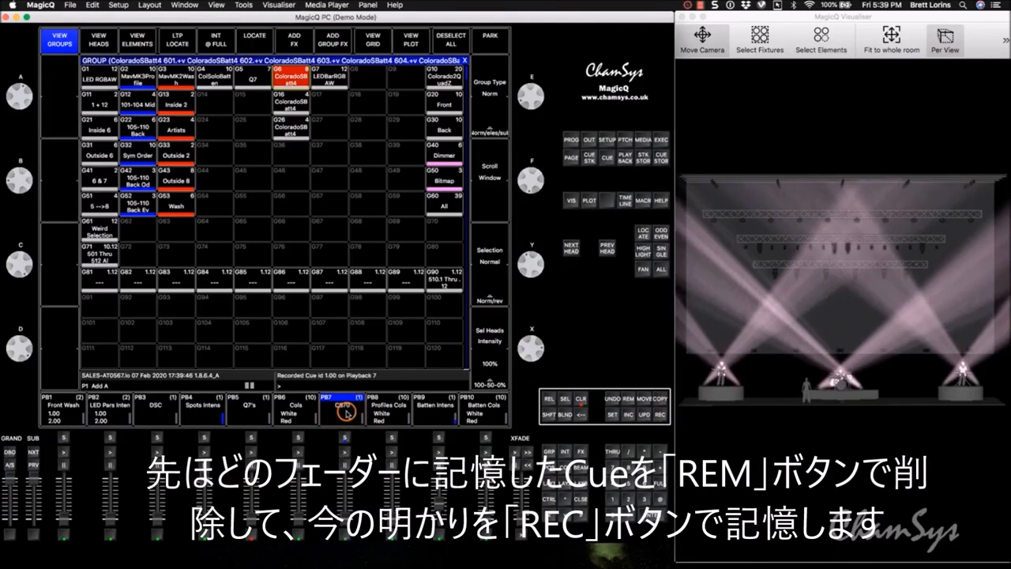
pyautogui.click(581, 399)
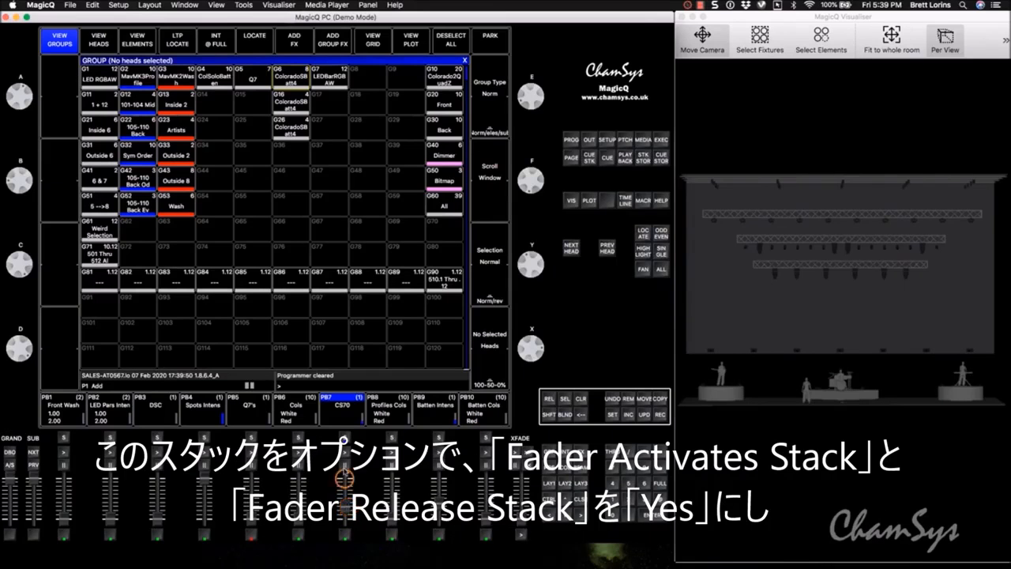
# - Set Fader Activates Stack and Fader Releases Stack to Yes for PB7's cue stack, and try its fader, ending at zero
pyautogui.click(346, 407)
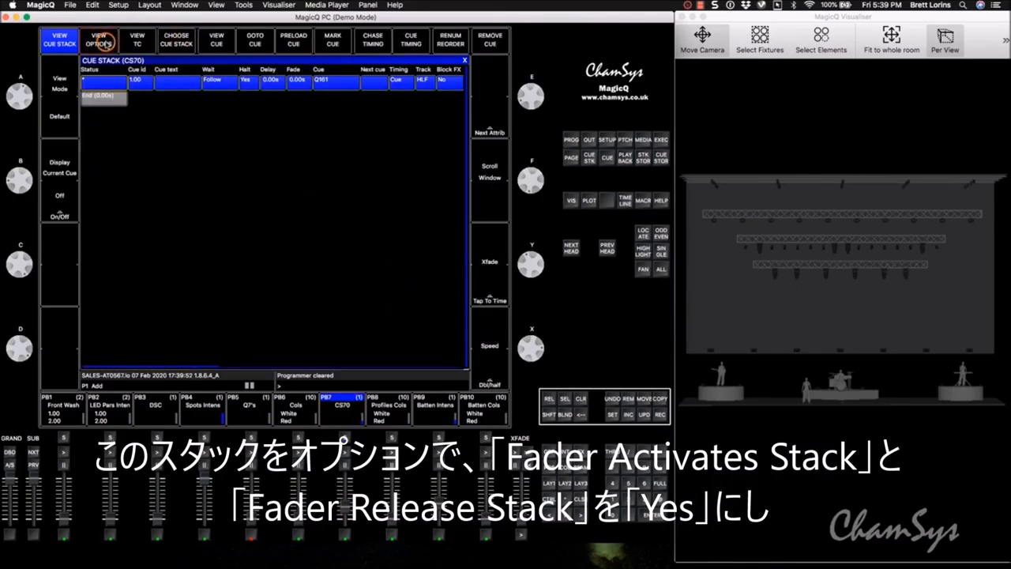
pyautogui.click(99, 40)
pyautogui.moveTo(218, 113); pyautogui.dragTo(222, 121)
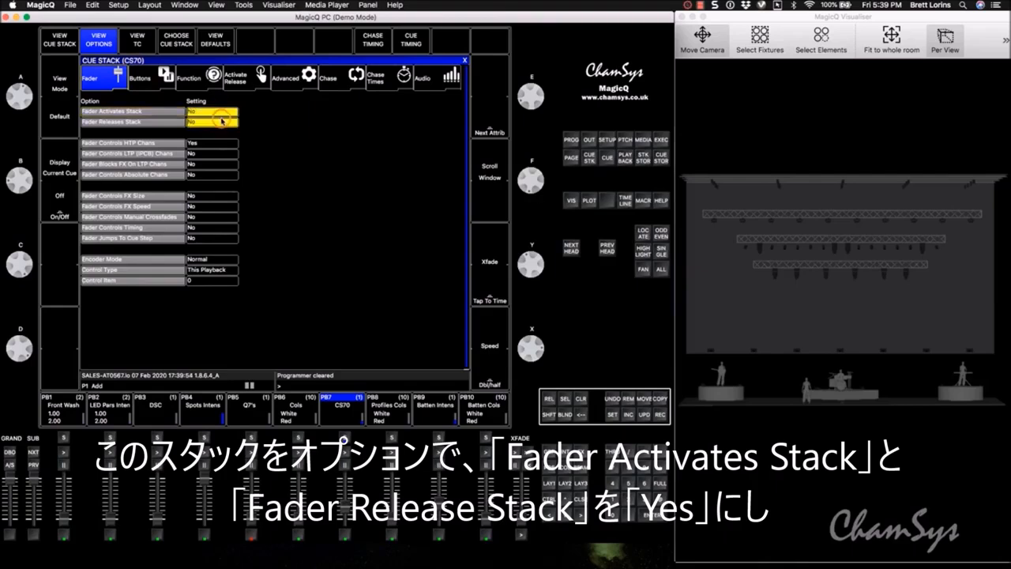
pyautogui.click(466, 61)
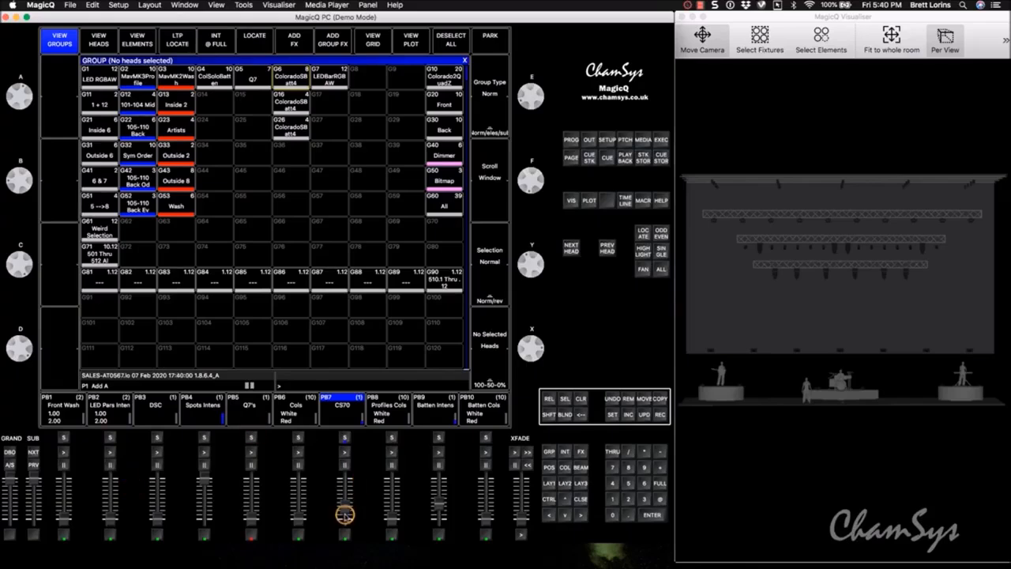
pyautogui.moveTo(343, 514)
pyautogui.mouseDown()
pyautogui.moveTo(345, 477)
pyautogui.moveTo(346, 531)
pyautogui.mouseUp()
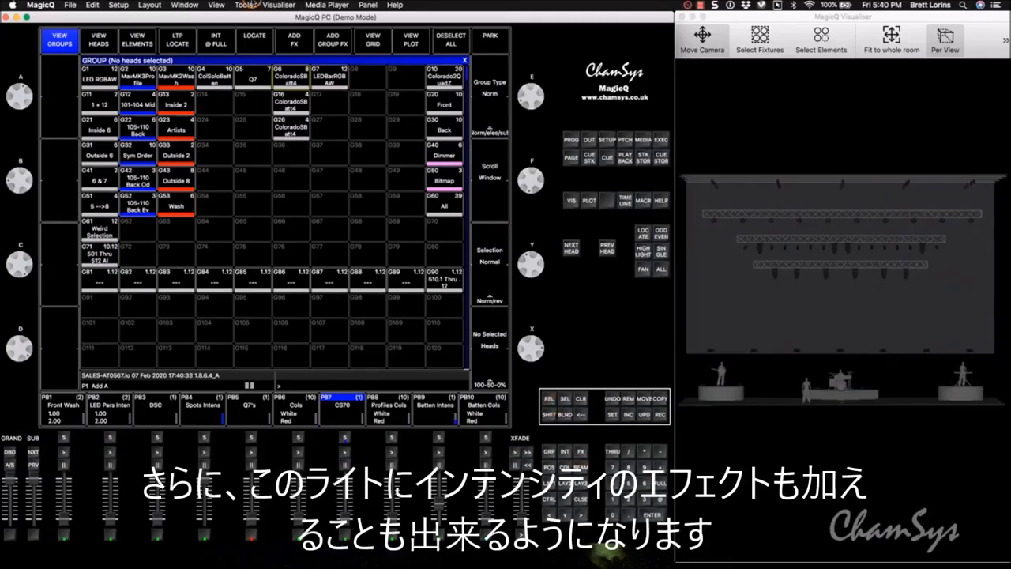
# - Try a Dim Chase effect on the ColoradoSBatt4 group and clear the programmer
pyautogui.click(291, 77)
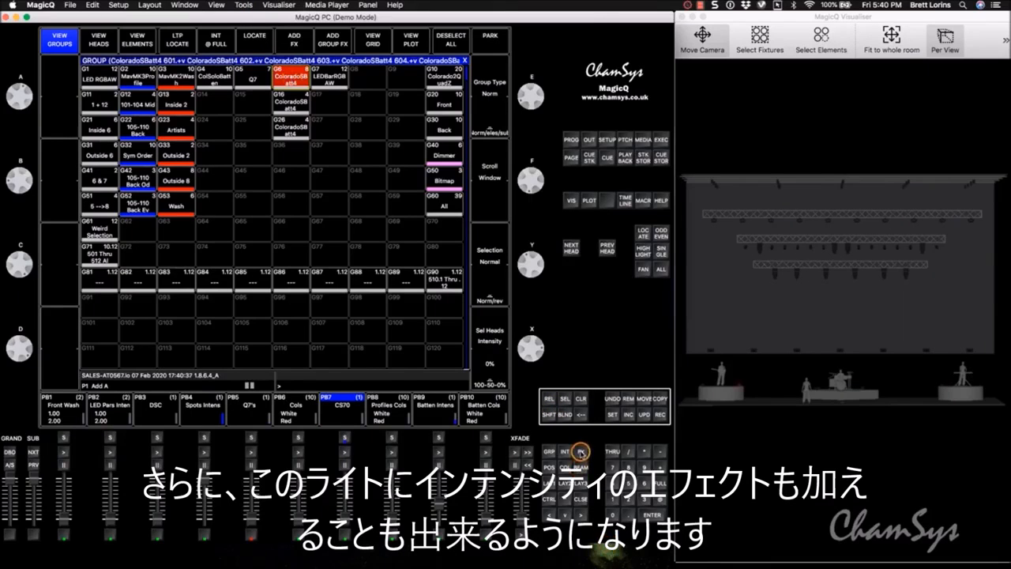
pyautogui.click(580, 451)
pyautogui.click(137, 89)
pyautogui.click(94, 91)
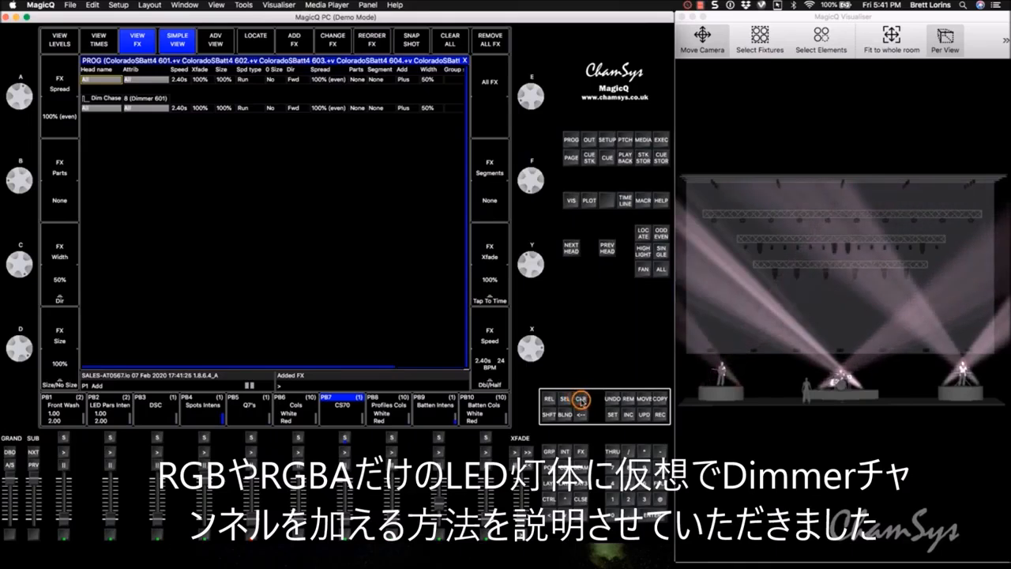
pyautogui.click(580, 399)
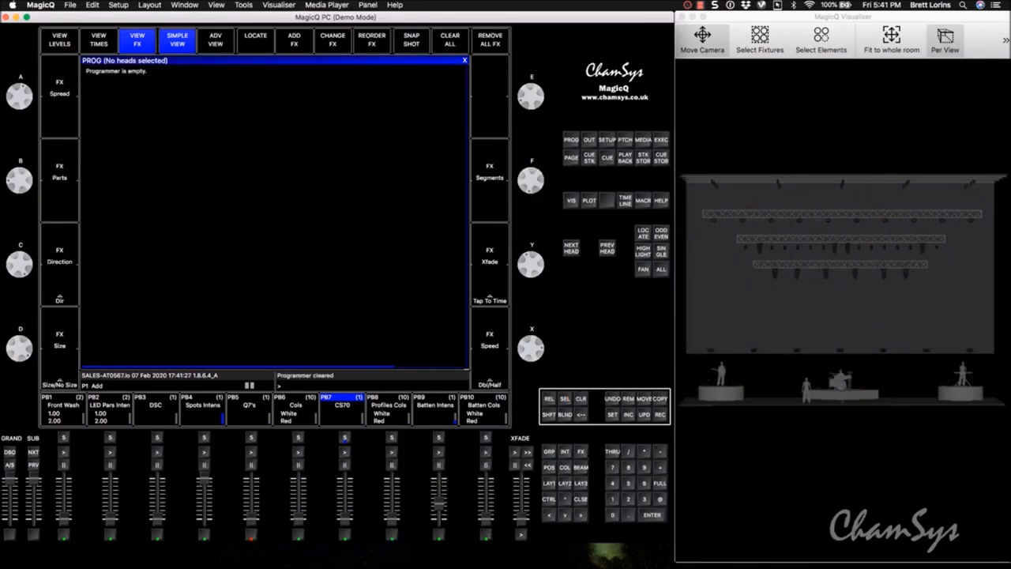